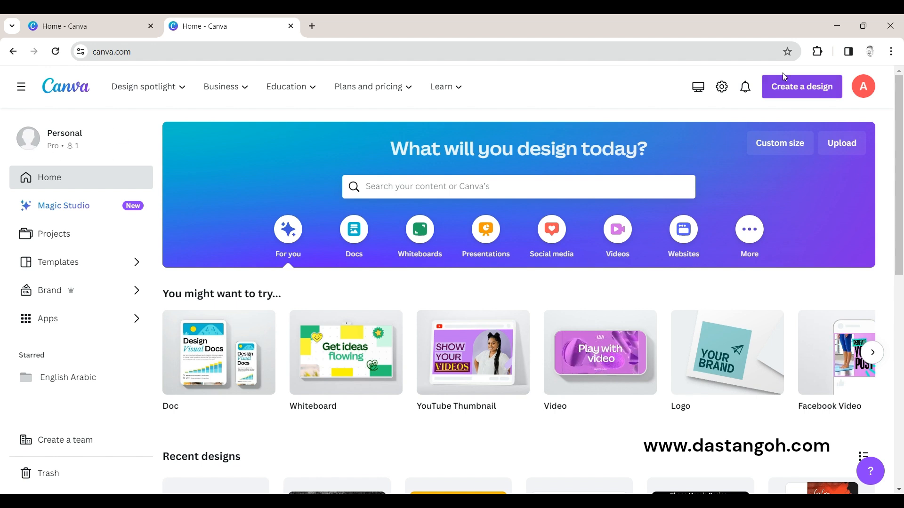
# - Create a new blank design in the YouTube Thumbnail format
pyautogui.click(797, 89)
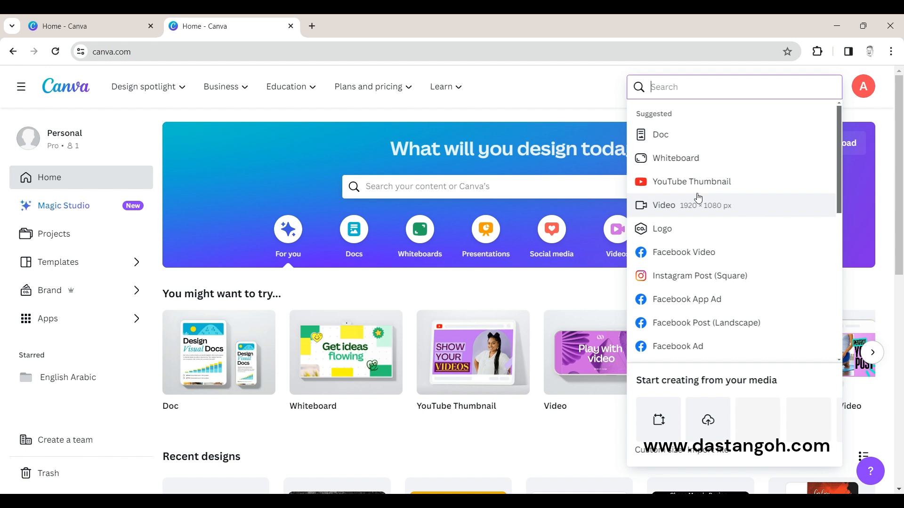
pyautogui.click(694, 185)
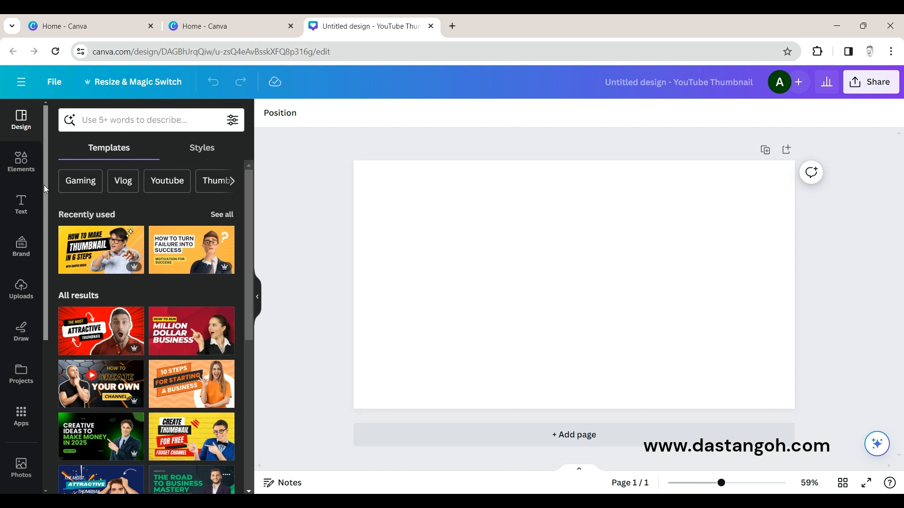
# - Open the stock photo library and search it for green flowers
pyautogui.scroll(-1, 44, 202)
pyautogui.scroll(-3, 44, 201)
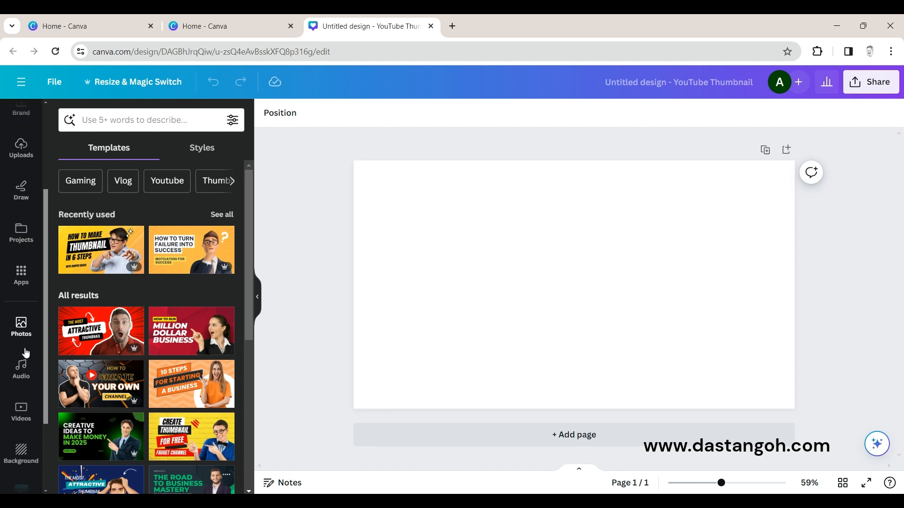
pyautogui.click(22, 328)
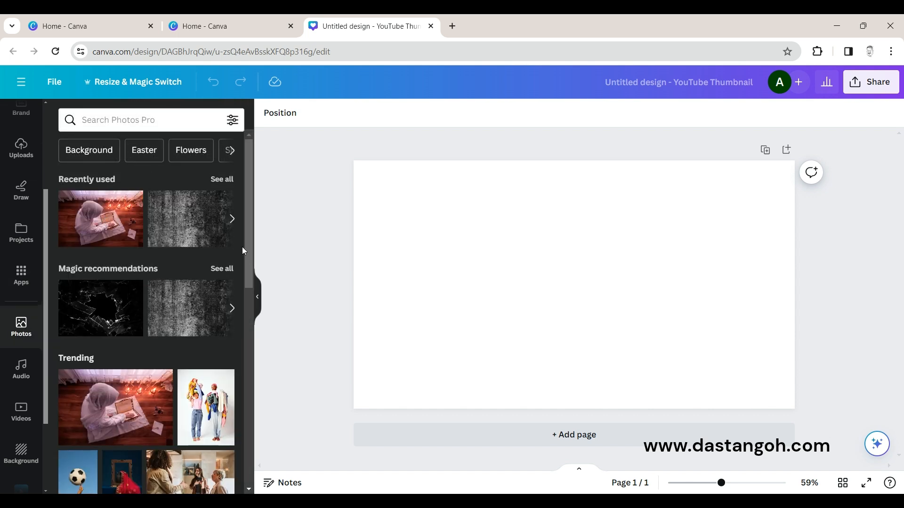
pyautogui.click(114, 120)
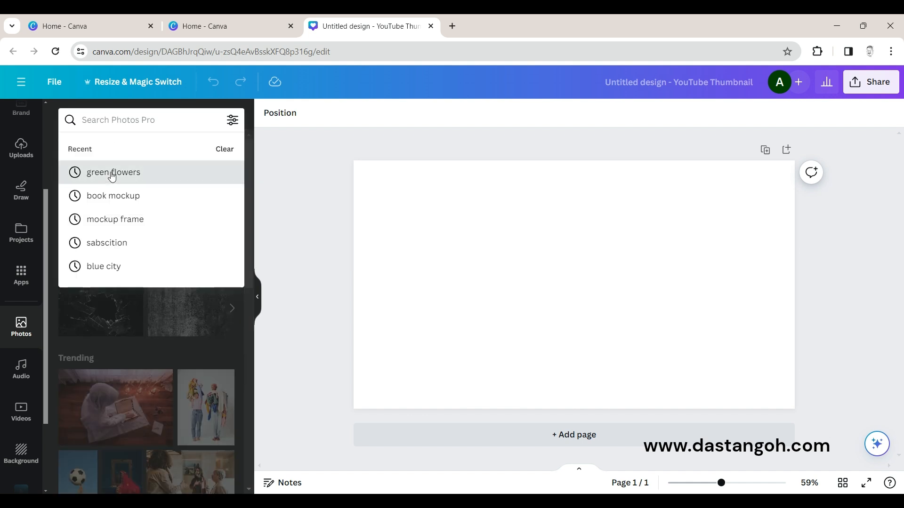
pyautogui.click(112, 173)
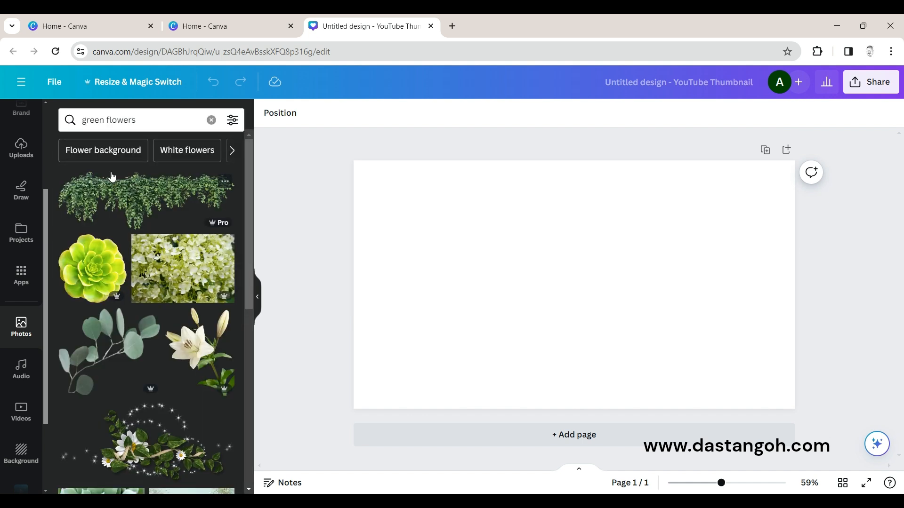
# - Replace the photo search term with the recent search "blue city"
pyautogui.click(107, 120)
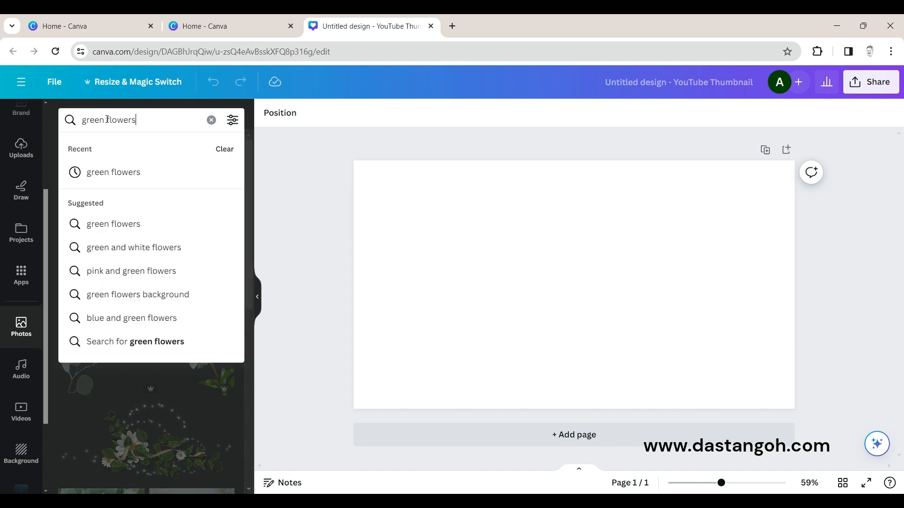
pyautogui.press('BackSpace')
pyautogui.press('BackSpace')
pyautogui.press('BackSpace')
pyautogui.press('BackSpace')
pyautogui.press('BackSpace')
pyautogui.press('BackSpace')
pyautogui.press('BackSpace')
pyautogui.press('BackSpace')
pyautogui.press('BackSpace')
pyautogui.press('BackSpace')
pyautogui.press('BackSpace')
pyautogui.press('BackSpace')
pyautogui.press('BackSpace')
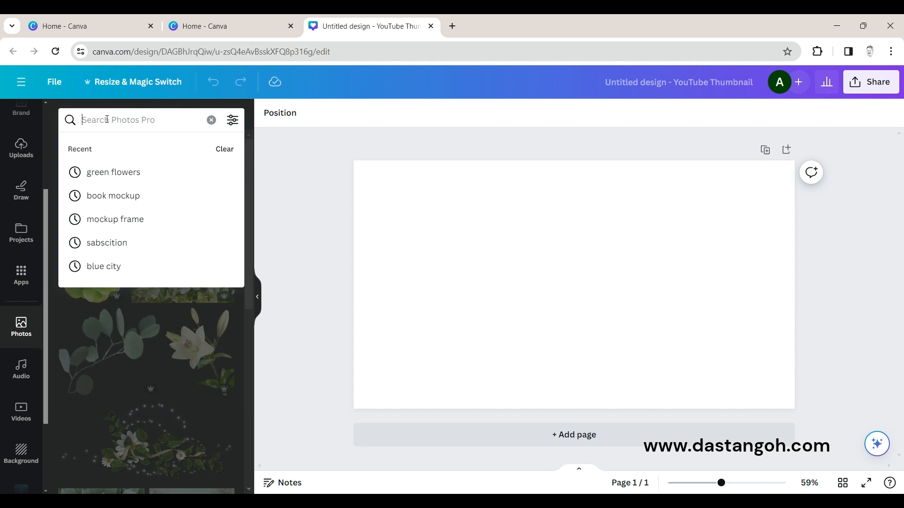
pyautogui.click(112, 274)
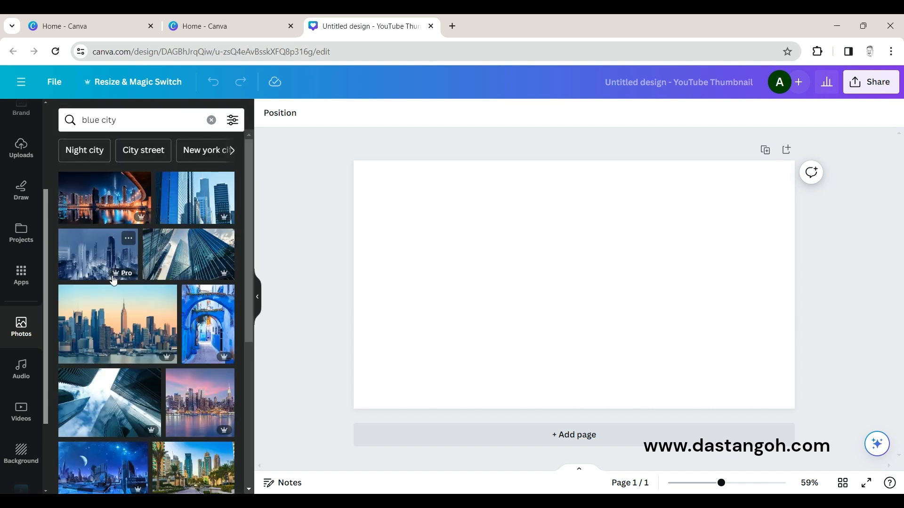
# - Clear the photo search term and search the stock photos for "programmer"
pyautogui.click(142, 120)
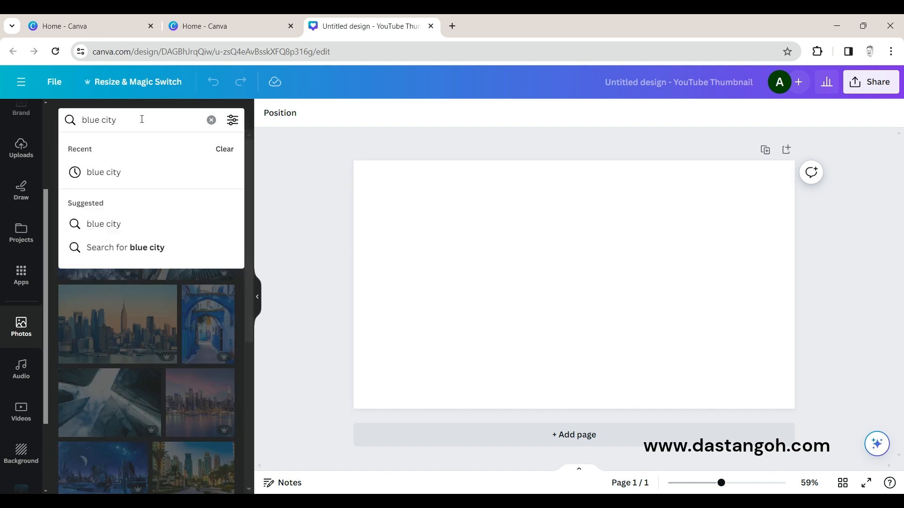
pyautogui.press('BackSpace')
pyautogui.press('BackSpace')
pyautogui.press('BackSpace')
pyautogui.press('BackSpace')
pyautogui.press('BackSpace')
pyautogui.press('BackSpace')
pyautogui.press('BackSpace')
pyautogui.press('BackSpace')
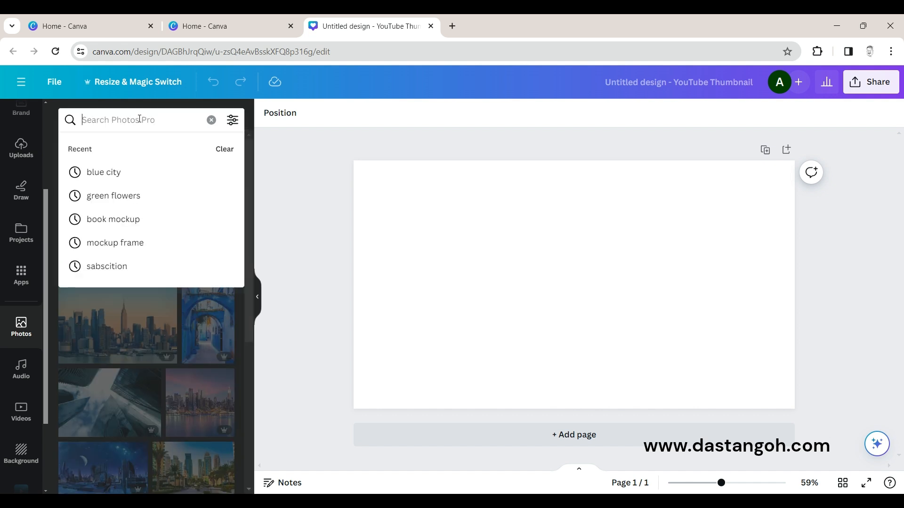
pyautogui.write('programmer')
pyautogui.press('Return')
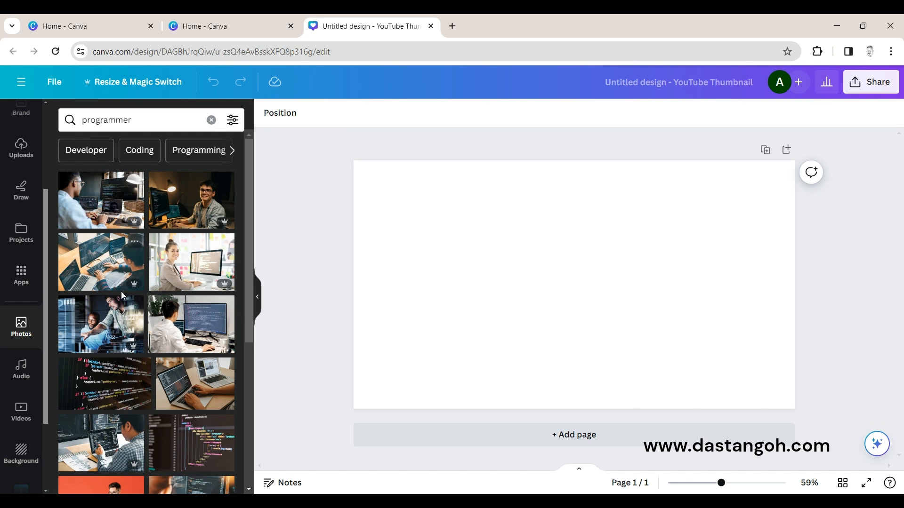
# - Browse the programmer photo results to examine the available images
pyautogui.scroll(-1, 123, 380)
pyautogui.scroll(-1, 122, 377)
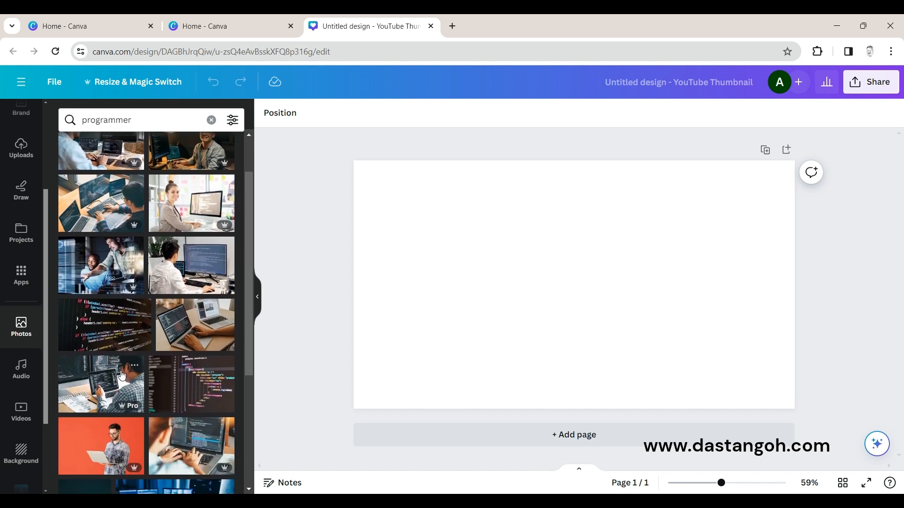
pyautogui.scroll(-1, 121, 373)
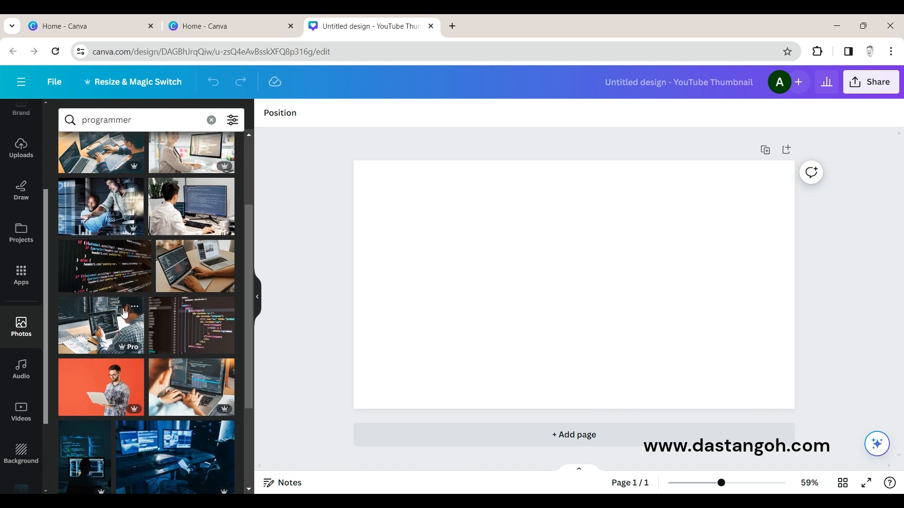
pyautogui.scroll(1, 127, 291)
pyautogui.scroll(-1, 127, 292)
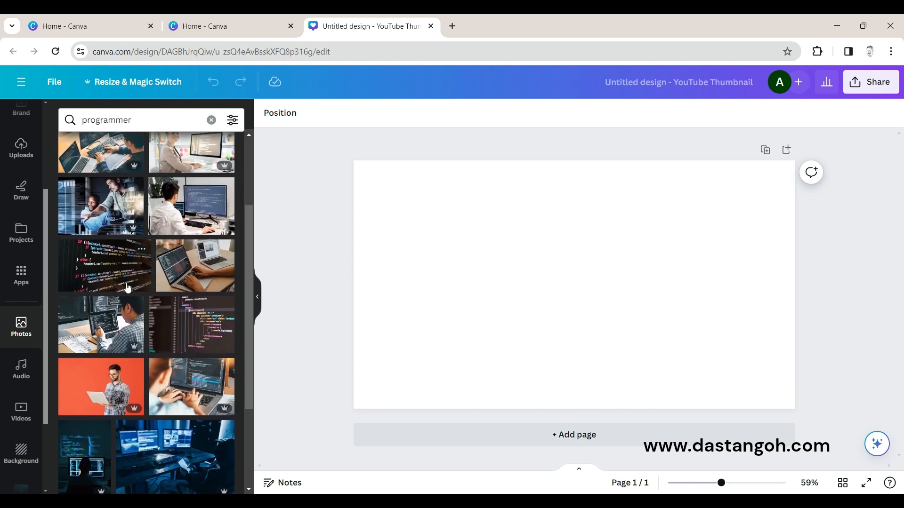
pyautogui.scroll(-1, 188, 320)
pyautogui.scroll(1, 200, 326)
pyautogui.scroll(3, 248, 377)
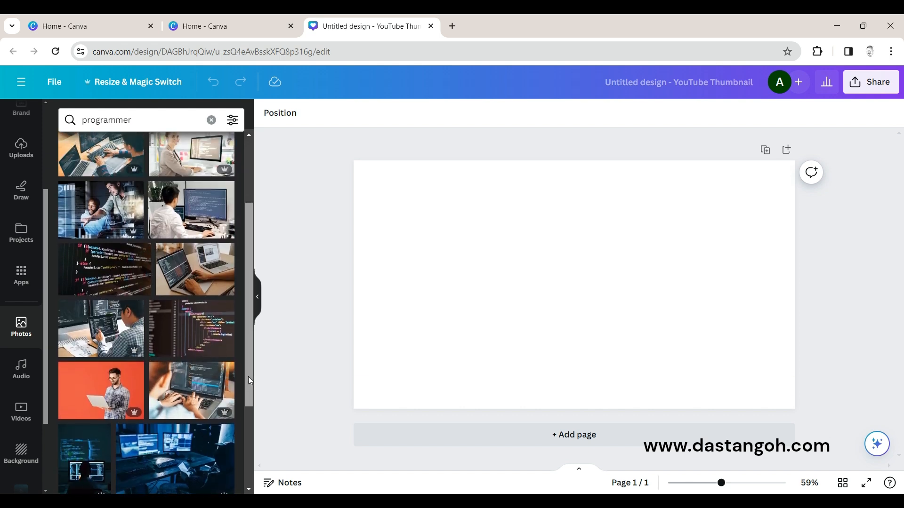
# - Place the uploaded portrait of the boy on the page and enlarge it to most of the page height
pyautogui.moveTo(31, 319)
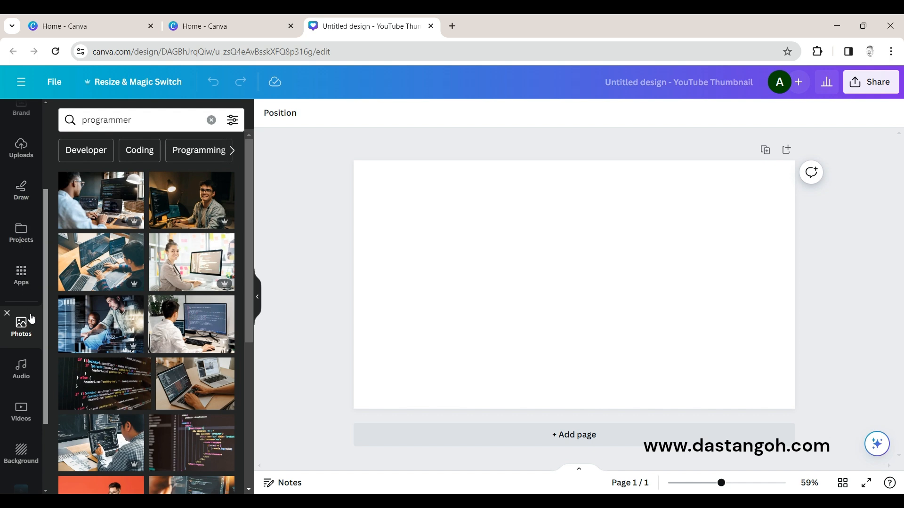
pyautogui.scroll(2, 47, 284)
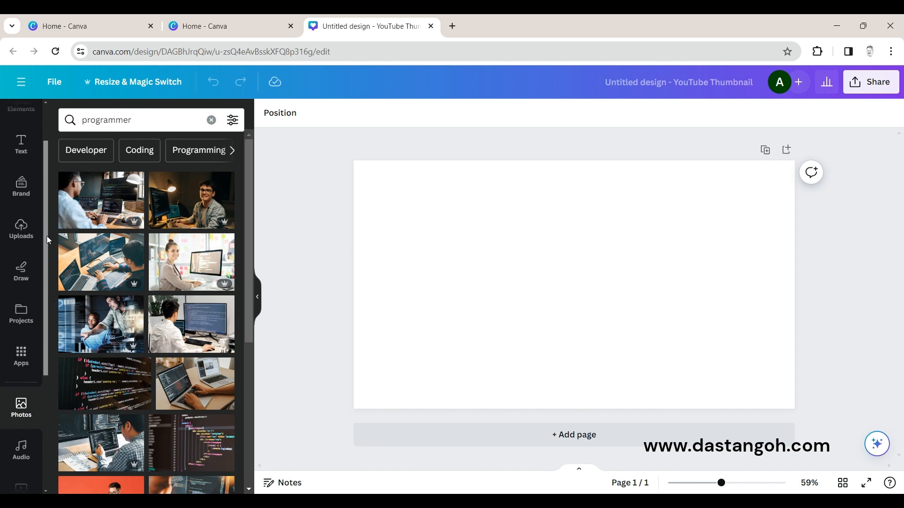
pyautogui.click(14, 225)
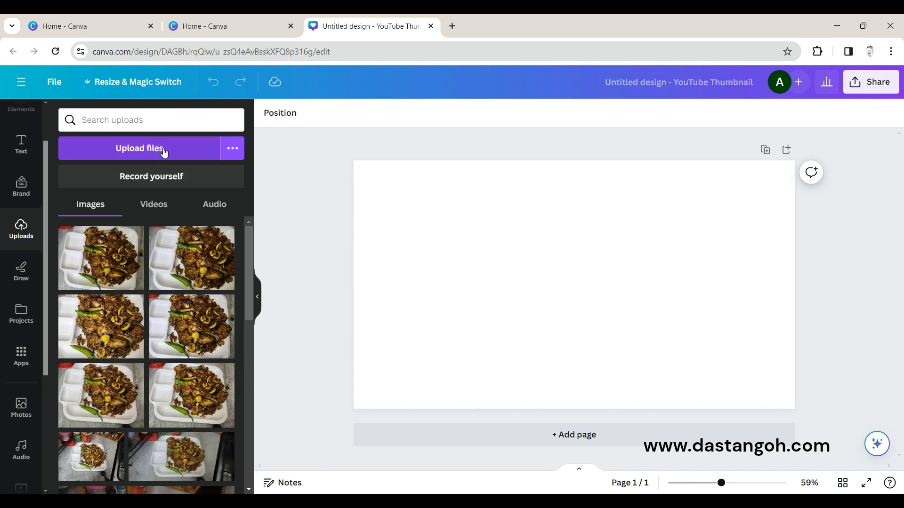
pyautogui.click(155, 184)
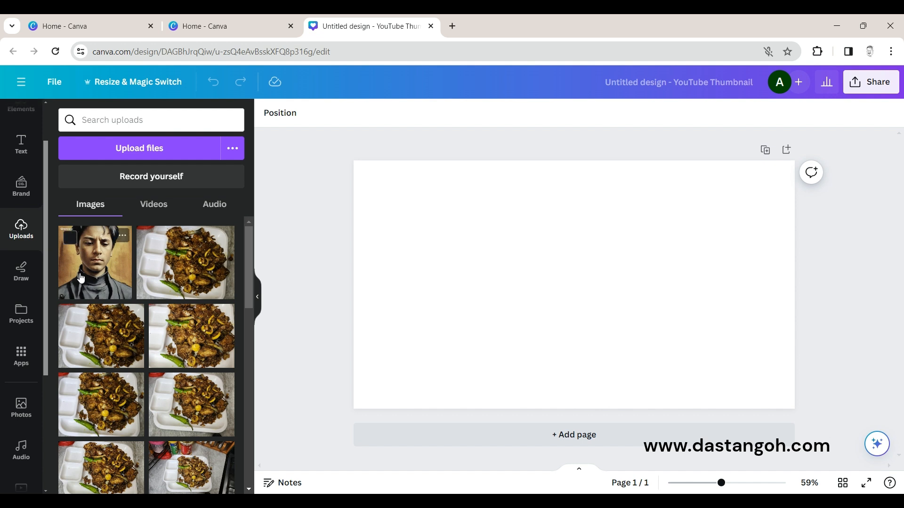
pyautogui.click(81, 278)
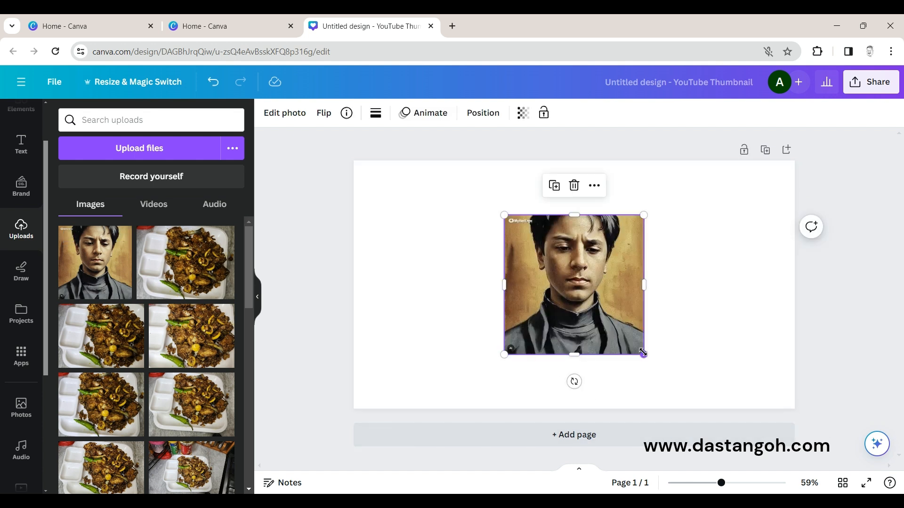
pyautogui.moveTo(643, 352); pyautogui.dragTo(596, 308)
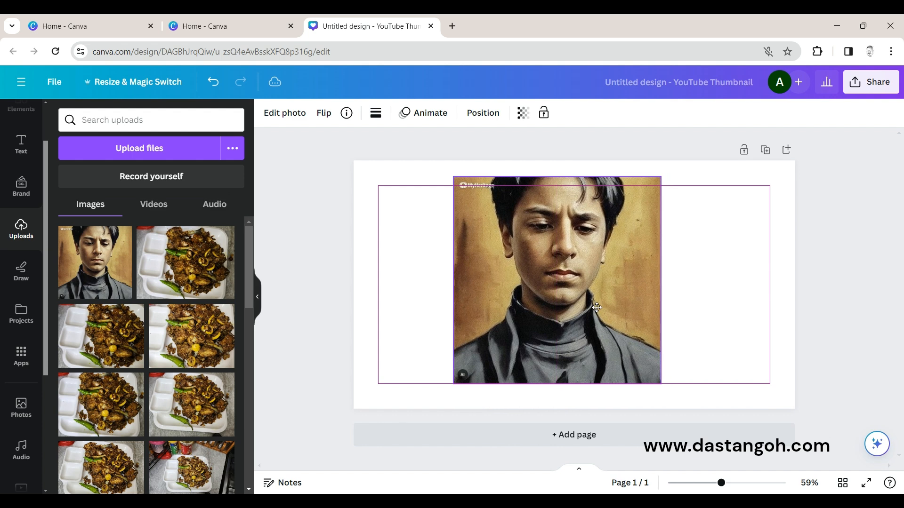
pyautogui.moveTo(662, 383); pyautogui.dragTo(667, 390)
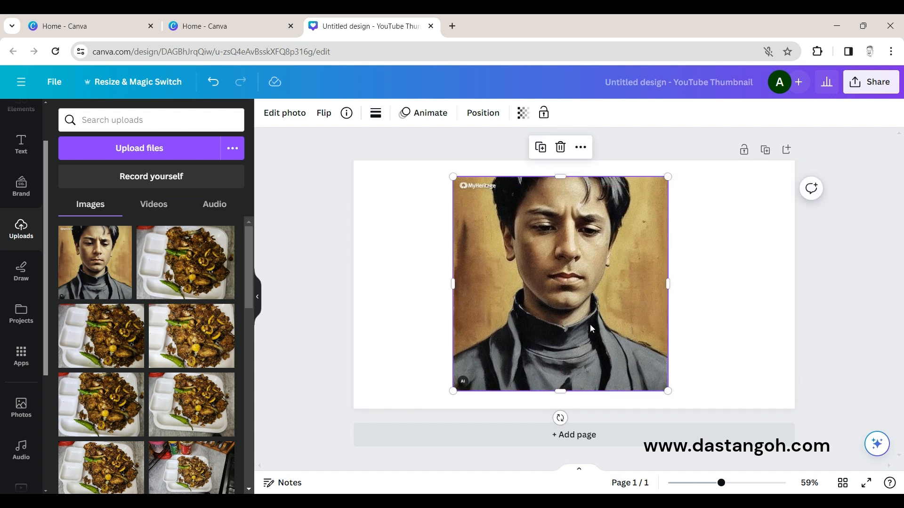
# - Brush a Blur effect with size 25 and intensity 25 over the right side of the portrait's face, clothing and background
pyautogui.click(276, 115)
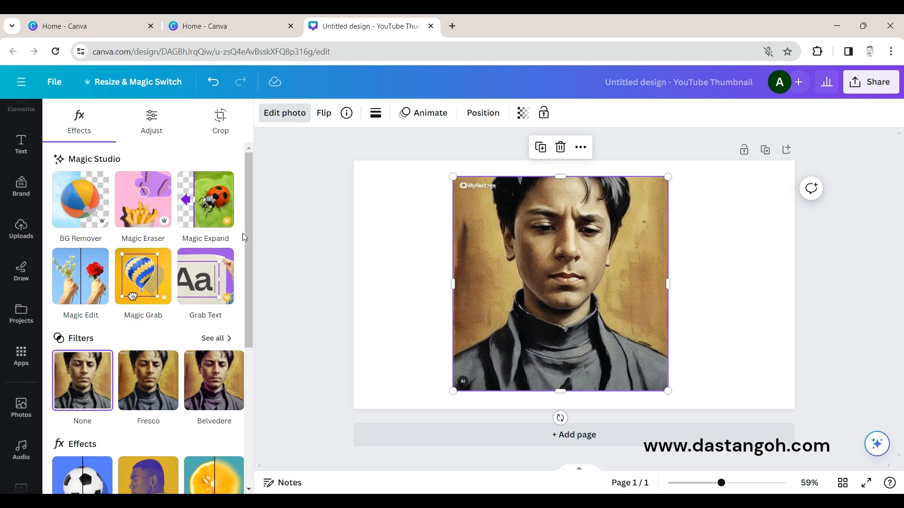
pyautogui.moveTo(249, 250); pyautogui.dragTo(246, 306)
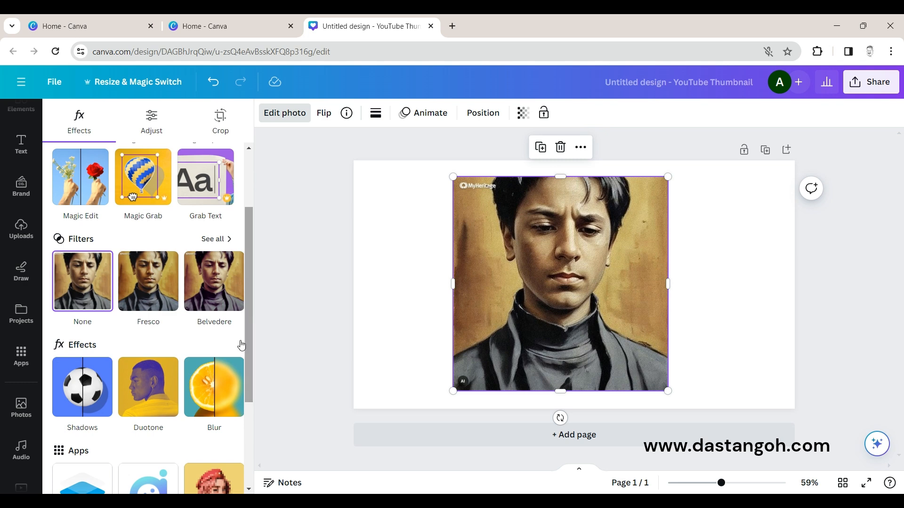
pyautogui.click(214, 388)
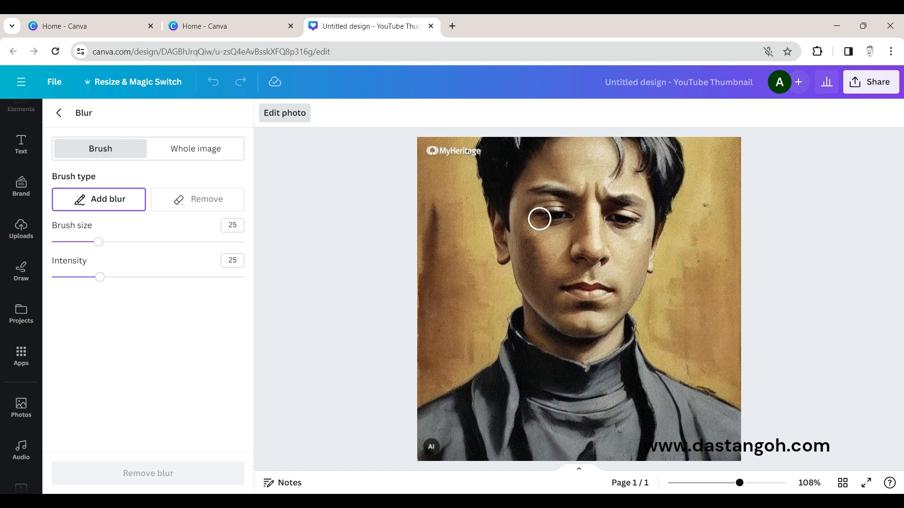
pyautogui.moveTo(601, 149)
pyautogui.mouseDown()
pyautogui.moveTo(616, 454)
pyautogui.moveTo(692, 466)
pyautogui.moveTo(710, 446)
pyautogui.moveTo(690, 188)
pyautogui.moveTo(674, 167)
pyautogui.moveTo(618, 167)
pyautogui.moveTo(613, 188)
pyautogui.moveTo(700, 196)
pyautogui.moveTo(688, 205)
pyautogui.moveTo(680, 176)
pyautogui.moveTo(666, 252)
pyautogui.moveTo(698, 315)
pyautogui.mouseUp()
pyautogui.moveTo(654, 379)
pyautogui.mouseDown()
pyautogui.moveTo(647, 207)
pyautogui.moveTo(670, 401)
pyautogui.moveTo(670, 242)
pyautogui.moveTo(687, 467)
pyautogui.moveTo(693, 351)
pyautogui.moveTo(699, 386)
pyautogui.moveTo(712, 400)
pyautogui.moveTo(702, 261)
pyautogui.moveTo(697, 370)
pyautogui.moveTo(709, 316)
pyautogui.moveTo(710, 388)
pyautogui.moveTo(716, 171)
pyautogui.mouseUp()
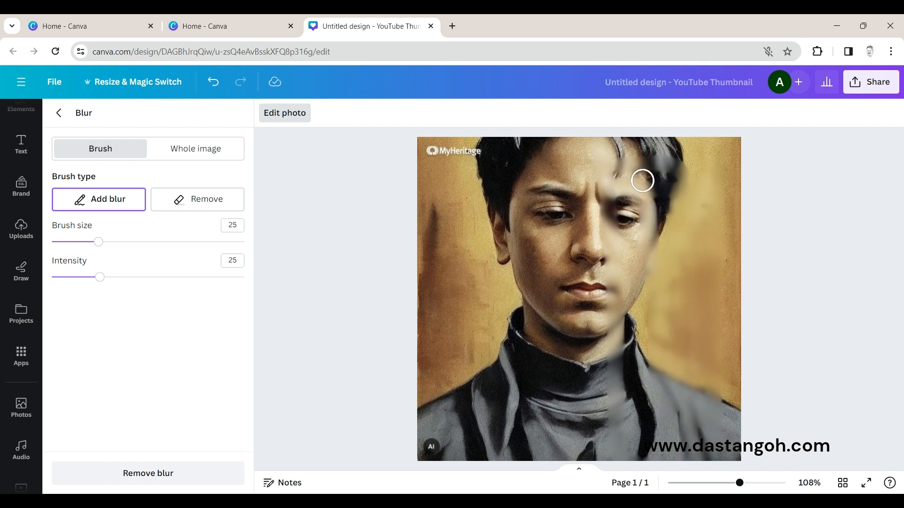
pyautogui.moveTo(631, 148)
pyautogui.mouseDown()
pyautogui.moveTo(717, 146)
pyautogui.moveTo(727, 229)
pyautogui.moveTo(724, 454)
pyautogui.moveTo(655, 464)
pyautogui.moveTo(620, 452)
pyautogui.moveTo(615, 262)
pyautogui.moveTo(663, 149)
pyautogui.moveTo(712, 242)
pyautogui.moveTo(706, 283)
pyautogui.mouseUp()
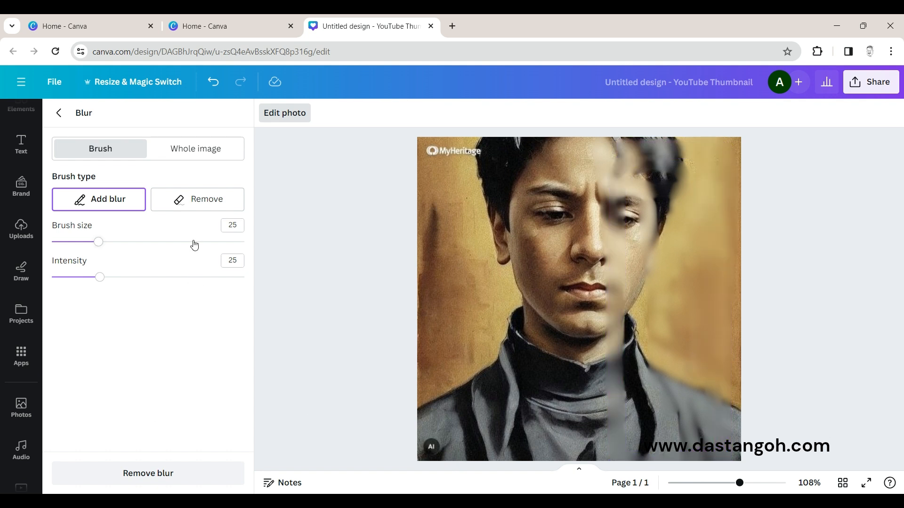
pyautogui.click(198, 207)
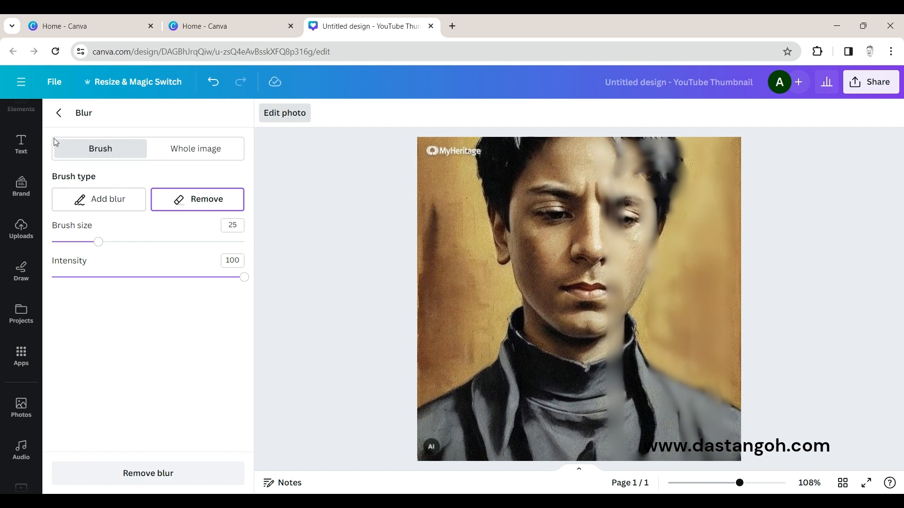
pyautogui.click(58, 113)
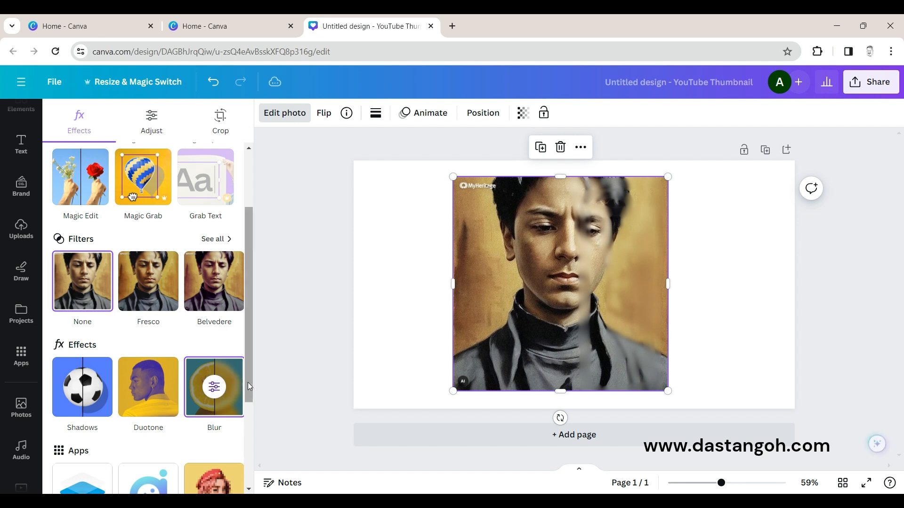
# - Apply the Fresco filter to the portrait, try a lower intensity and leave it at the maximum
pyautogui.click(152, 290)
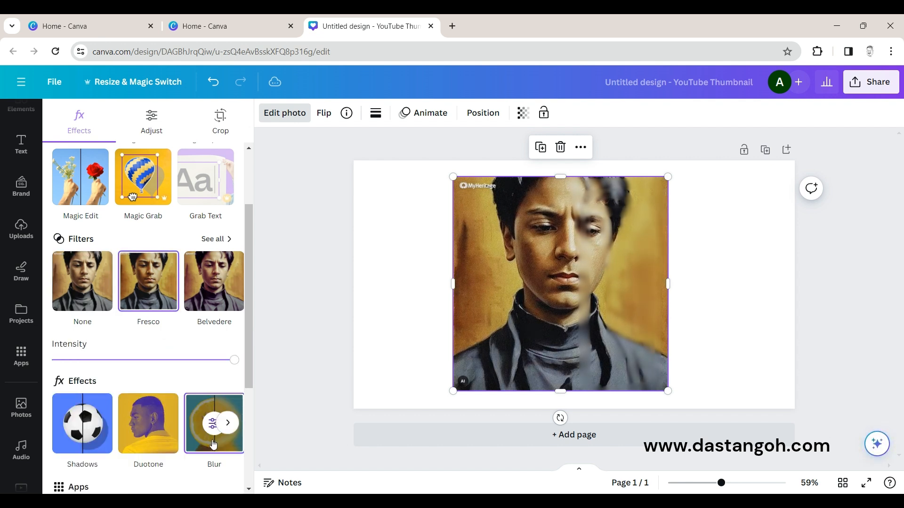
pyautogui.moveTo(234, 364); pyautogui.dragTo(103, 364)
pyautogui.moveTo(192, 365); pyautogui.dragTo(252, 431)
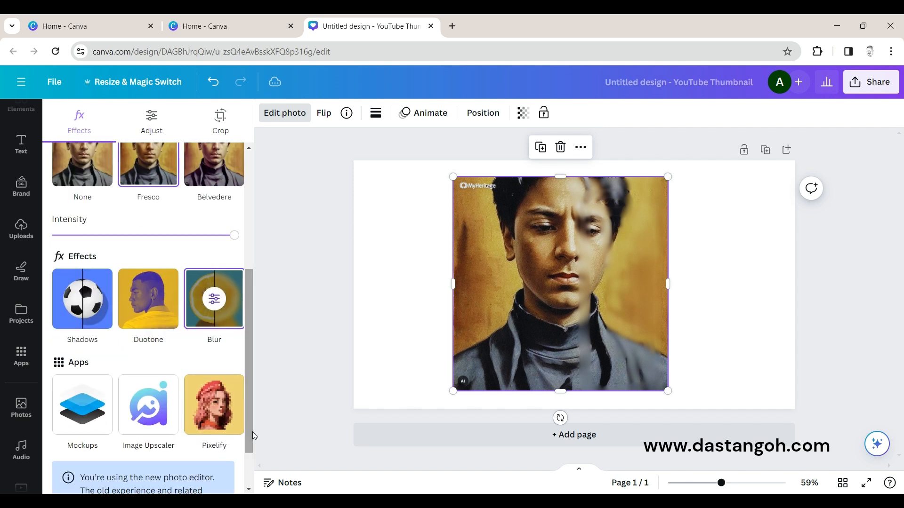
# - Try the Violet duotone on the portrait and apply the Sea Blue duotone instead
pyautogui.click(143, 301)
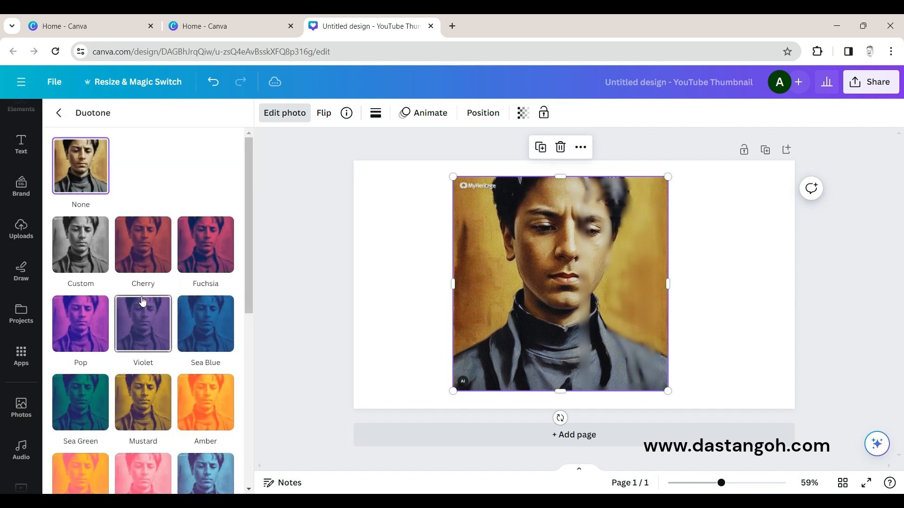
pyautogui.click(145, 333)
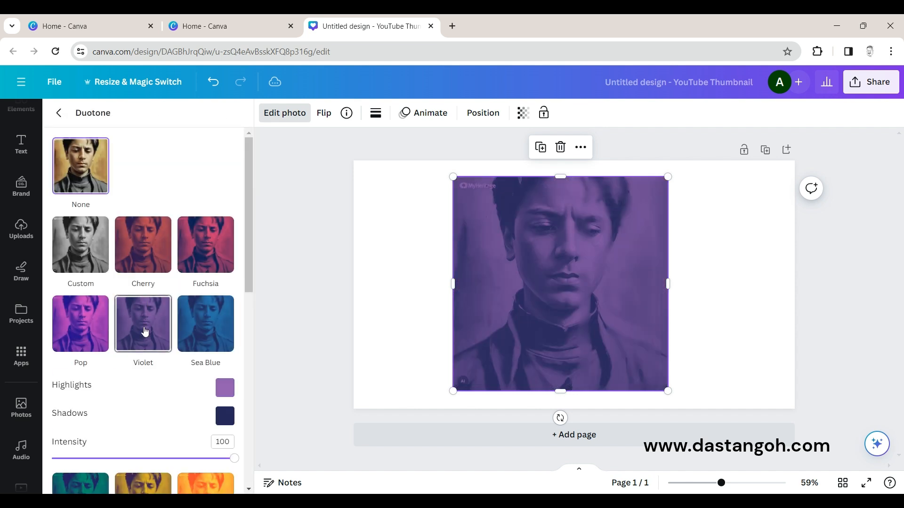
pyautogui.click(205, 325)
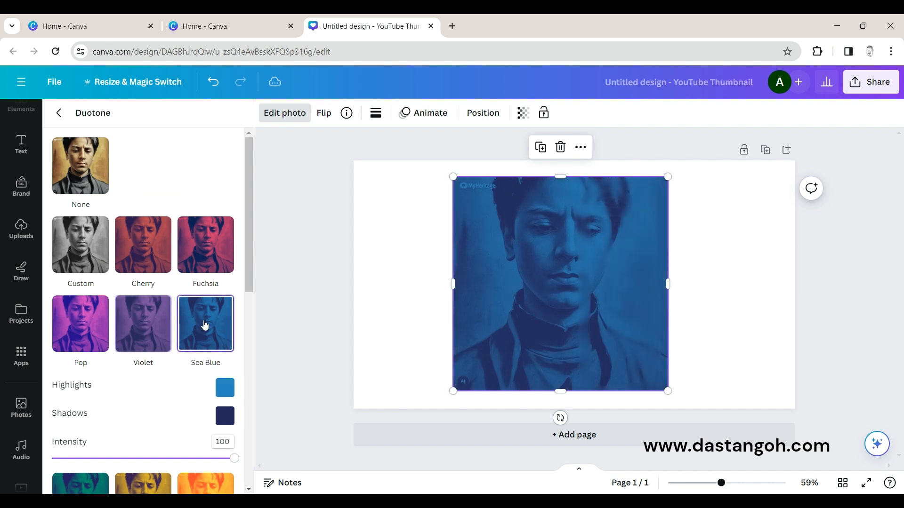
# - Try the portrait without a duotone and apply the Classic duotone in place of Sea Blue
pyautogui.click(85, 255)
pyautogui.click(86, 190)
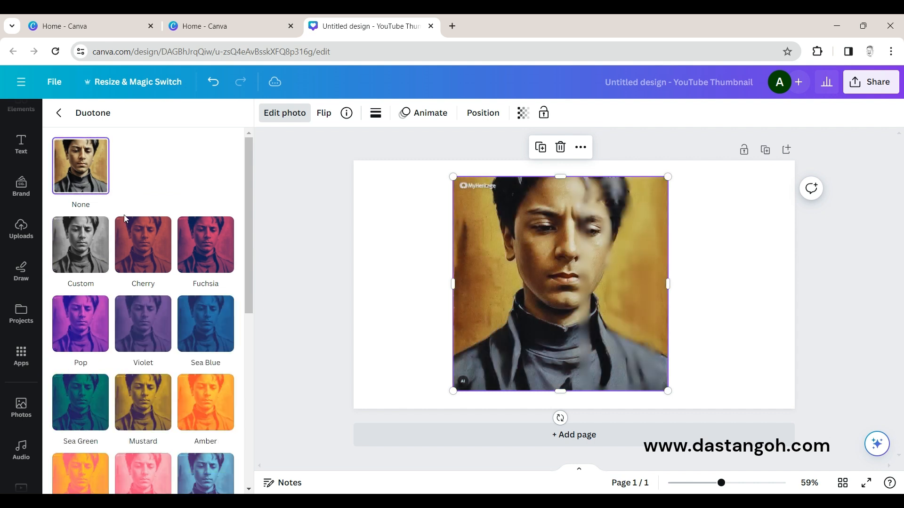
pyautogui.click(144, 244)
pyautogui.click(196, 425)
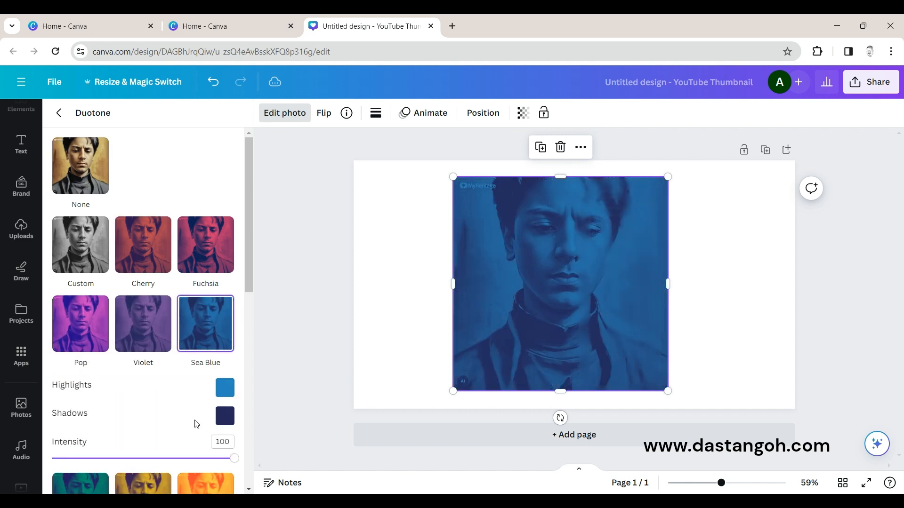
pyautogui.moveTo(251, 397); pyautogui.dragTo(251, 472)
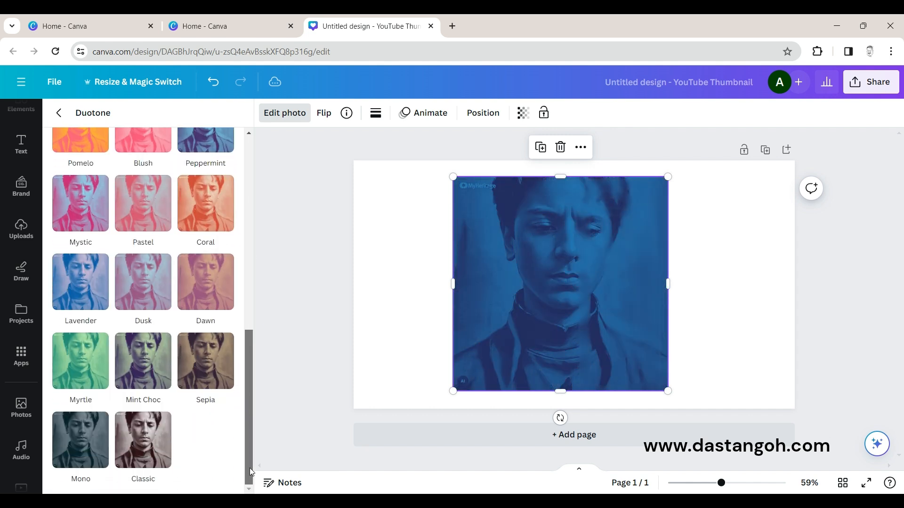
pyautogui.moveTo(249, 429); pyautogui.dragTo(248, 479)
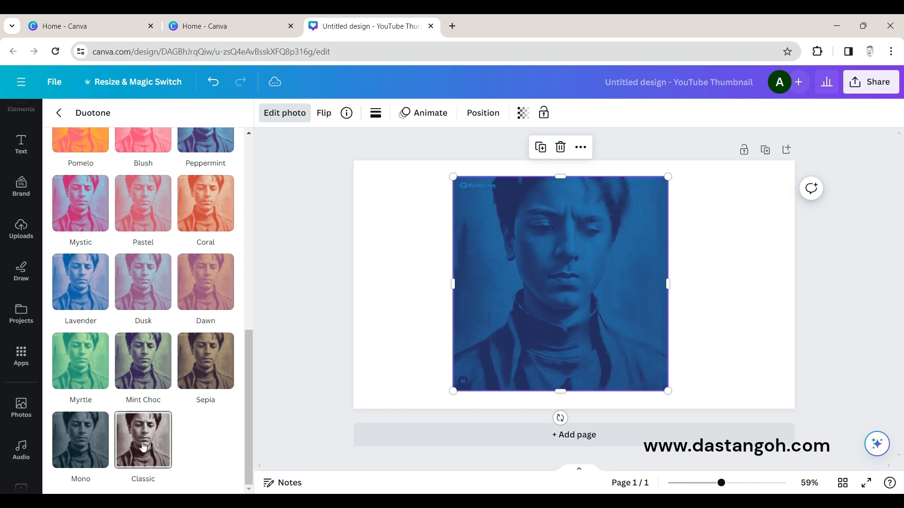
pyautogui.click(144, 447)
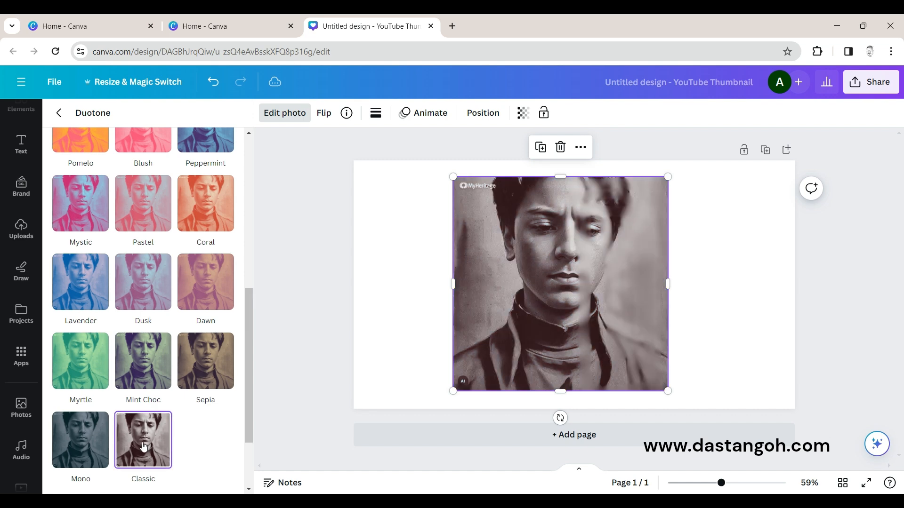
pyautogui.click(58, 113)
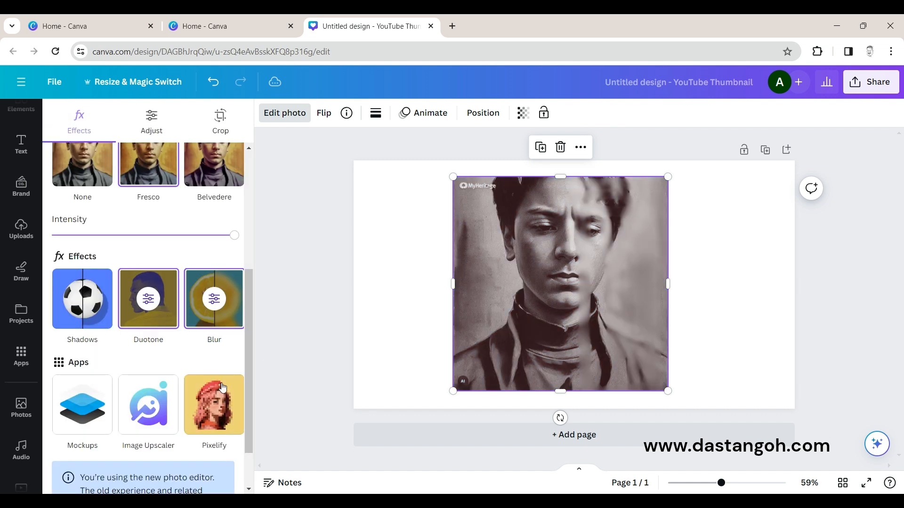
# - Add a Drop shadow to the portrait and return to the photo effects
pyautogui.click(96, 313)
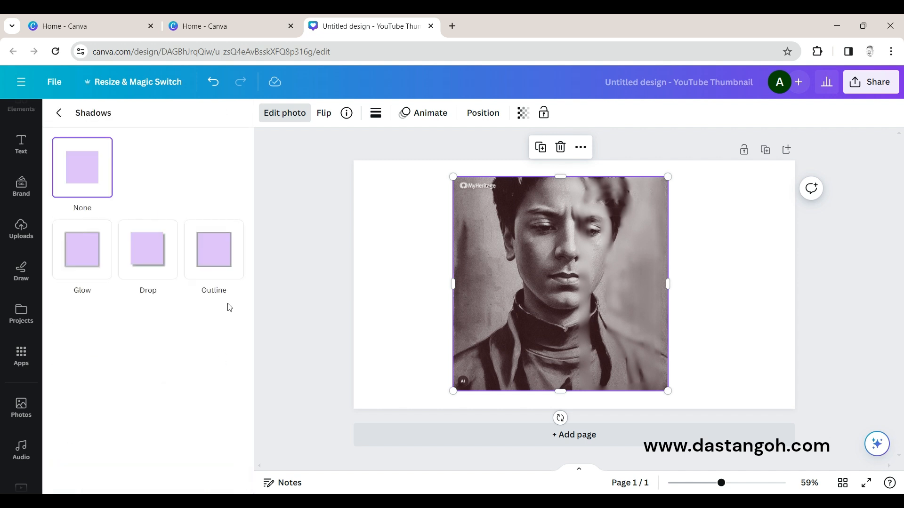
pyautogui.click(160, 257)
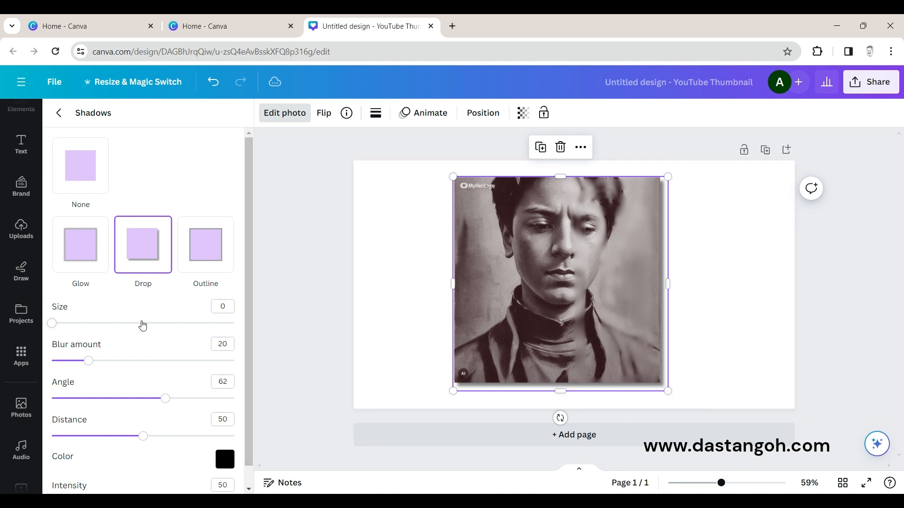
pyautogui.click(81, 165)
pyautogui.click(59, 113)
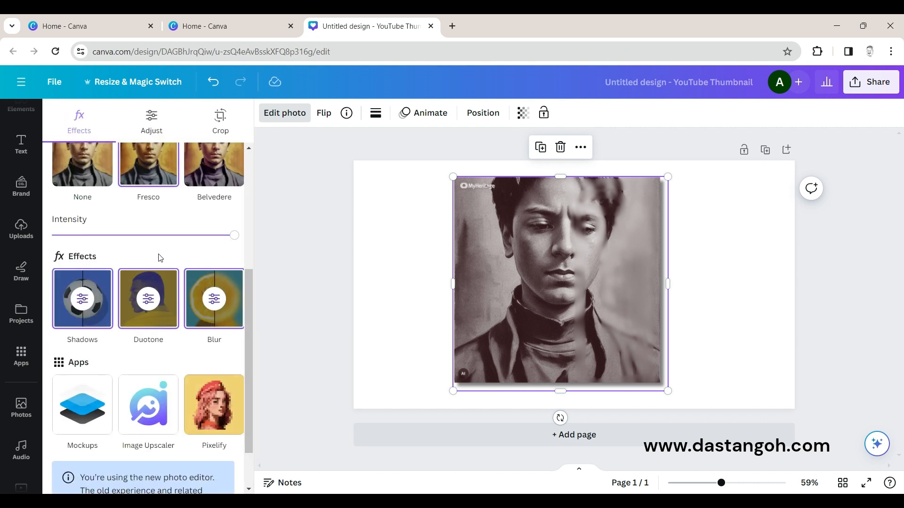
# - Auto-adjust the whole portrait, then set temperature to -14, tint to 7 and brightness to -31
pyautogui.click(163, 124)
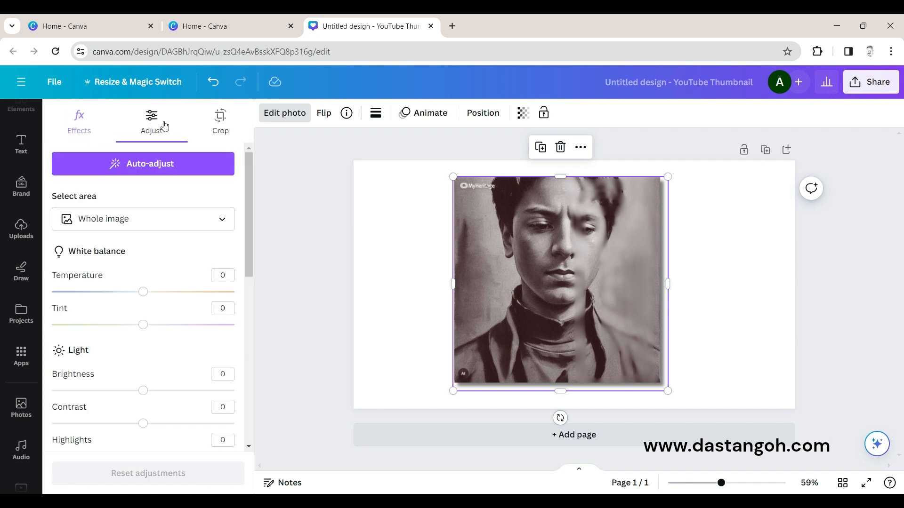
pyautogui.click(135, 166)
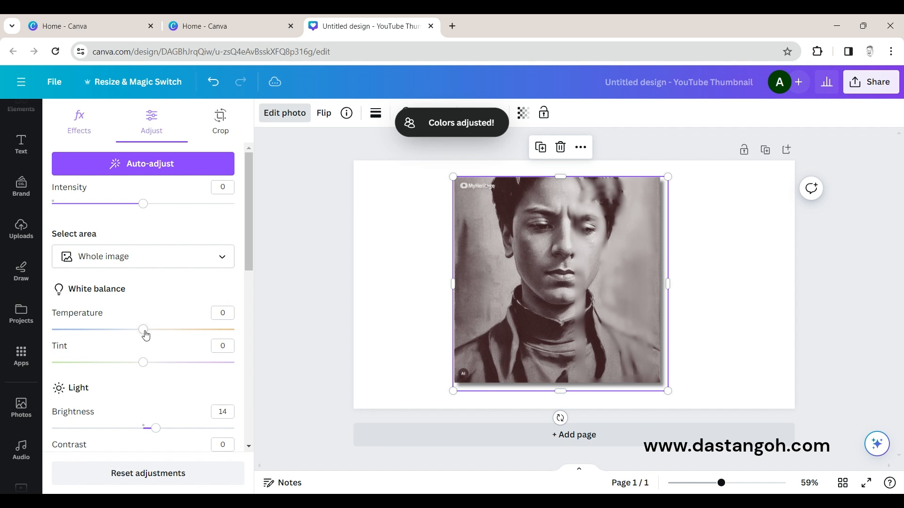
pyautogui.moveTo(146, 336)
pyautogui.mouseDown()
pyautogui.moveTo(88, 340)
pyautogui.moveTo(184, 339)
pyautogui.moveTo(86, 331)
pyautogui.moveTo(130, 329)
pyautogui.mouseUp()
pyautogui.moveTo(143, 363)
pyautogui.mouseDown()
pyautogui.moveTo(106, 372)
pyautogui.moveTo(150, 365)
pyautogui.mouseUp()
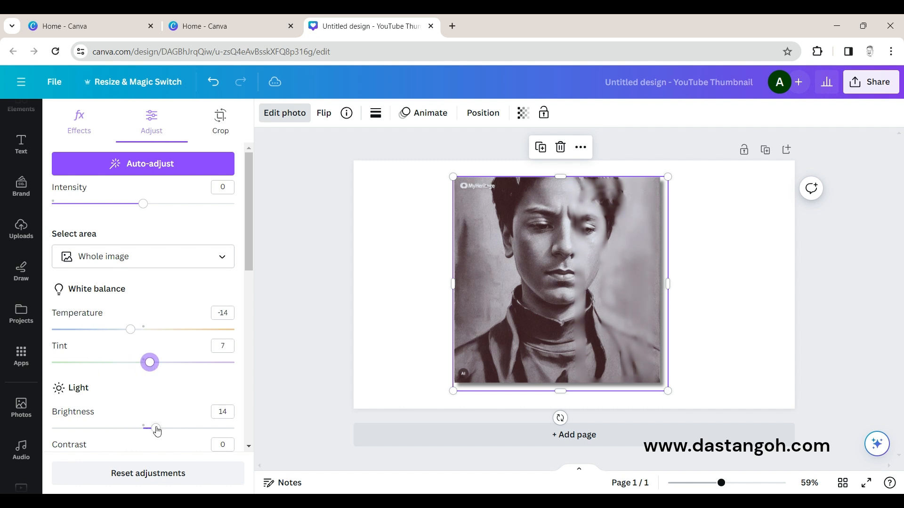
pyautogui.moveTo(158, 432); pyautogui.dragTo(115, 429)
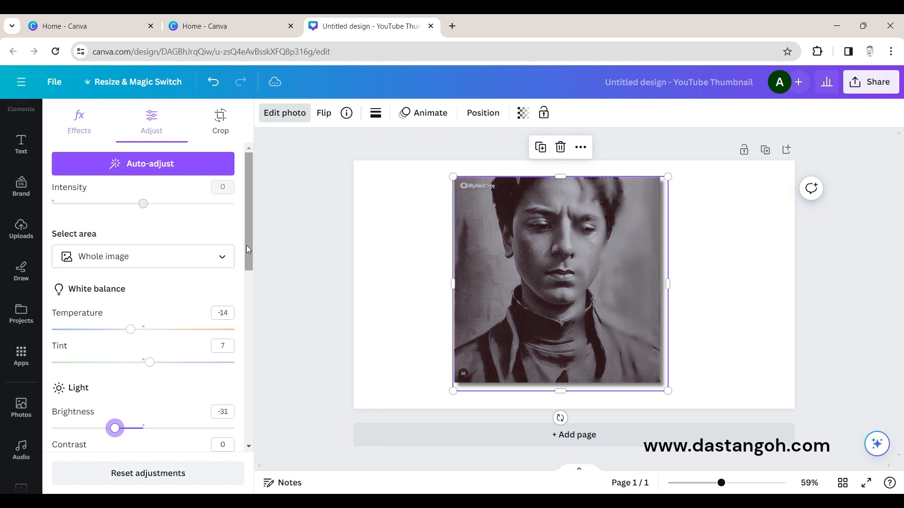
# - Set the portrait's contrast to -18, highlights to -2 and shadows to 0
pyautogui.moveTo(248, 250); pyautogui.dragTo(250, 295)
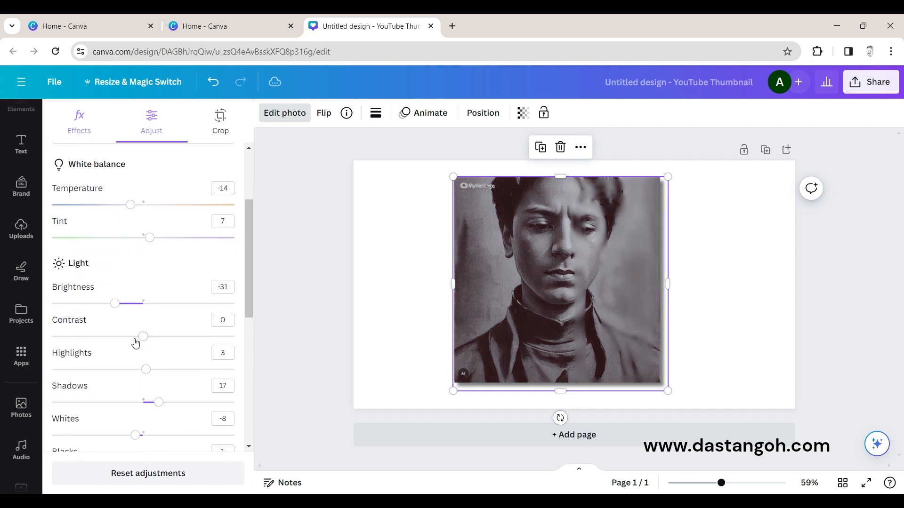
pyautogui.moveTo(143, 337)
pyautogui.mouseDown()
pyautogui.moveTo(107, 342)
pyautogui.moveTo(127, 337)
pyautogui.mouseUp()
pyautogui.moveTo(149, 372)
pyautogui.mouseDown()
pyautogui.moveTo(117, 372)
pyautogui.moveTo(142, 372)
pyautogui.mouseUp()
pyautogui.moveTo(161, 404); pyautogui.dragTo(143, 408)
# - Set the portrait's vibrance to -23 and saturation to 30, and choose the tan swatch for color editing
pyautogui.moveTo(250, 299); pyautogui.dragTo(250, 353)
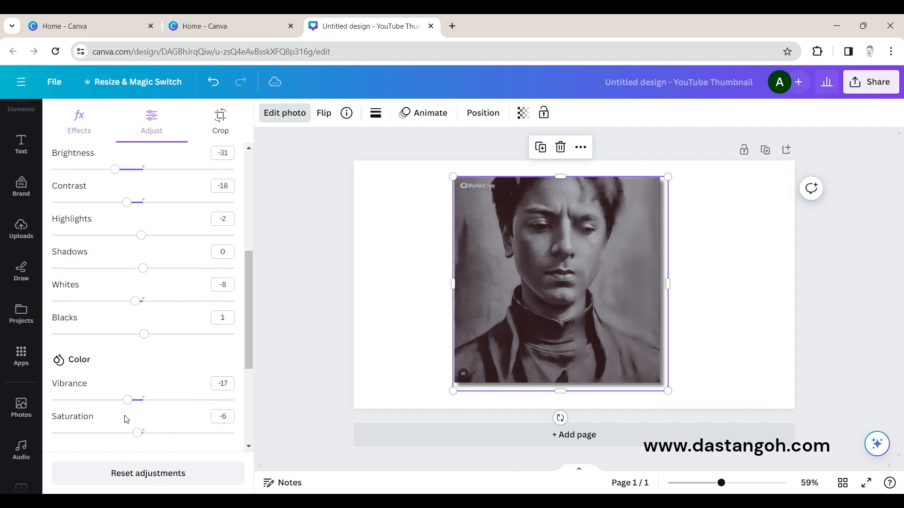
pyautogui.moveTo(130, 405)
pyautogui.mouseDown()
pyautogui.moveTo(99, 405)
pyautogui.moveTo(126, 401)
pyautogui.mouseUp()
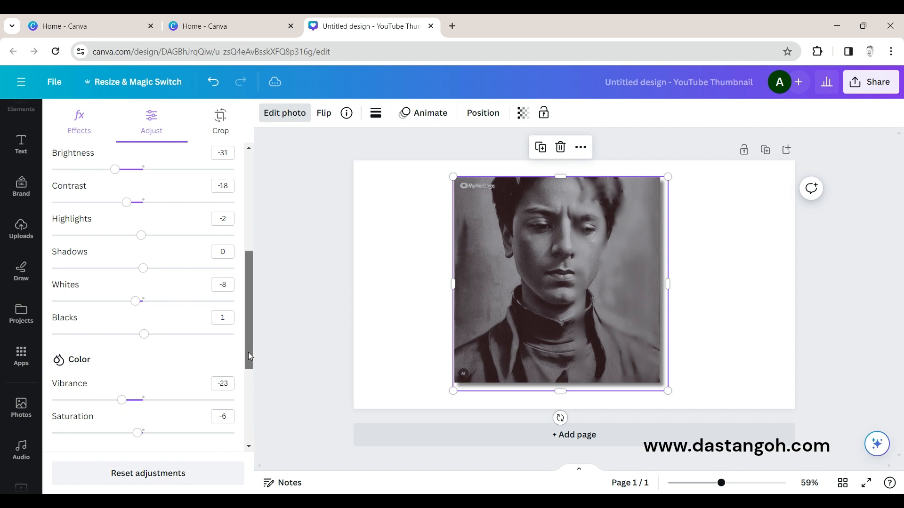
pyautogui.moveTo(247, 352); pyautogui.dragTo(249, 369)
pyautogui.moveTo(138, 383); pyautogui.dragTo(171, 384)
pyautogui.click(119, 438)
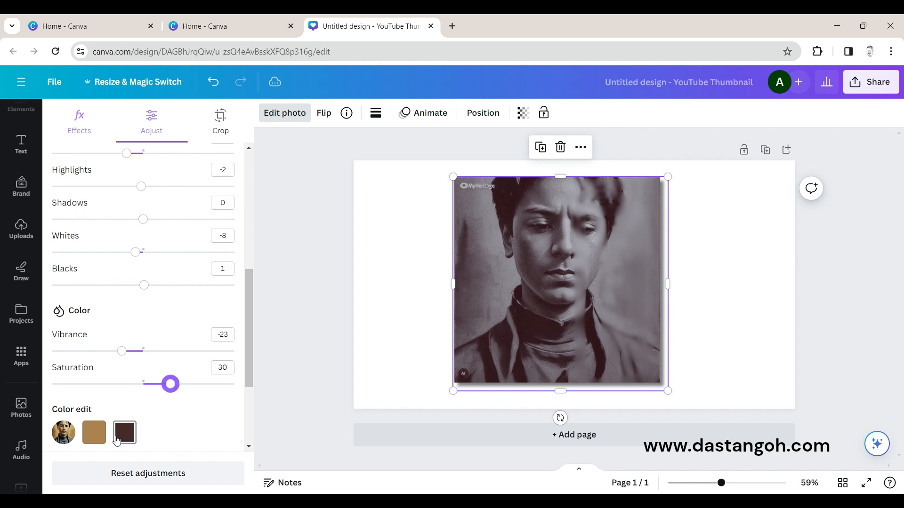
pyautogui.click(93, 436)
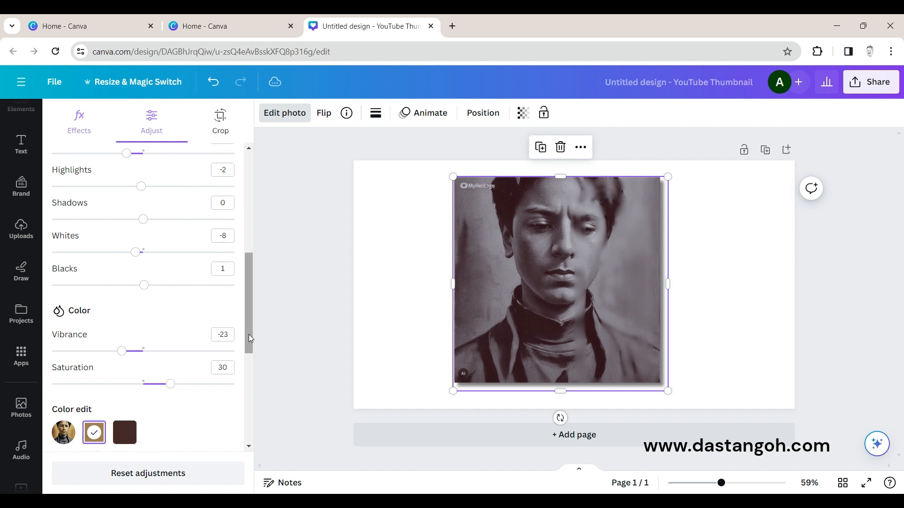
# - Try a sharpness of 42 and a higher clarity on the portrait, and reset all adjustments
pyautogui.moveTo(248, 335); pyautogui.dragTo(259, 394)
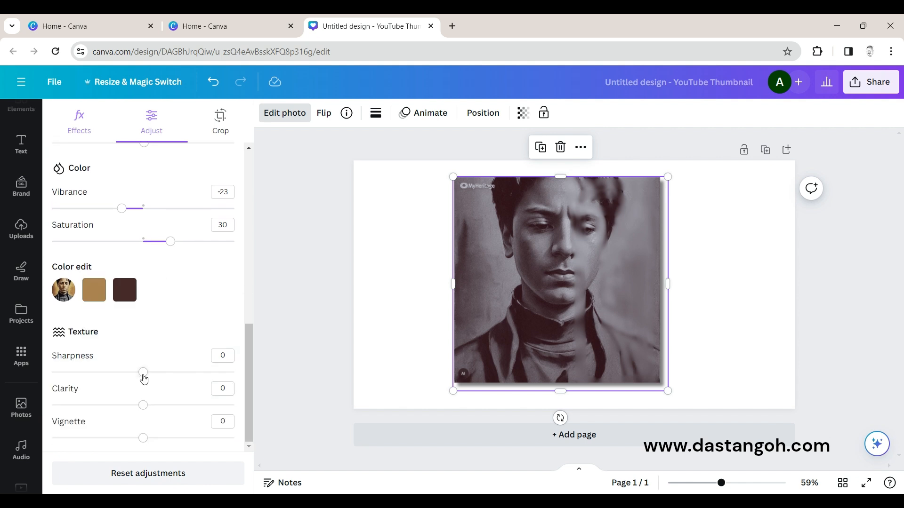
pyautogui.moveTo(143, 373); pyautogui.dragTo(183, 372)
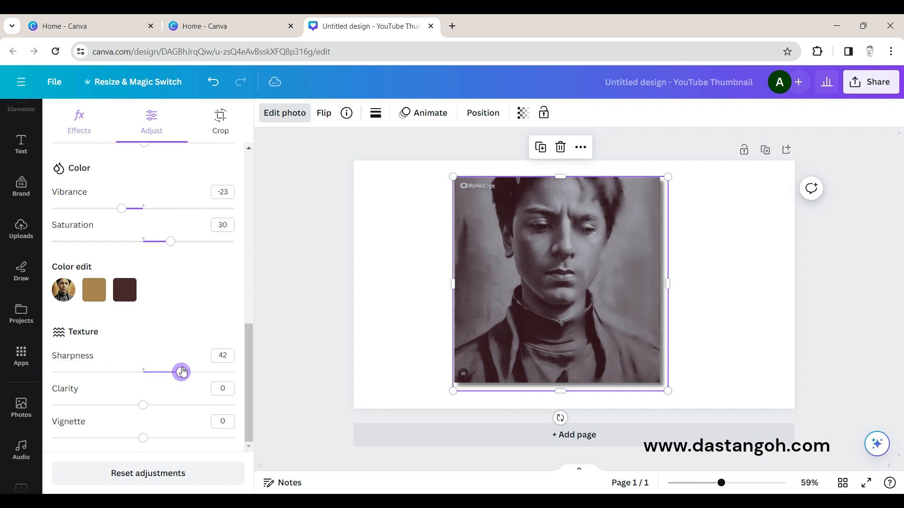
pyautogui.moveTo(150, 406); pyautogui.dragTo(179, 405)
pyautogui.click(148, 477)
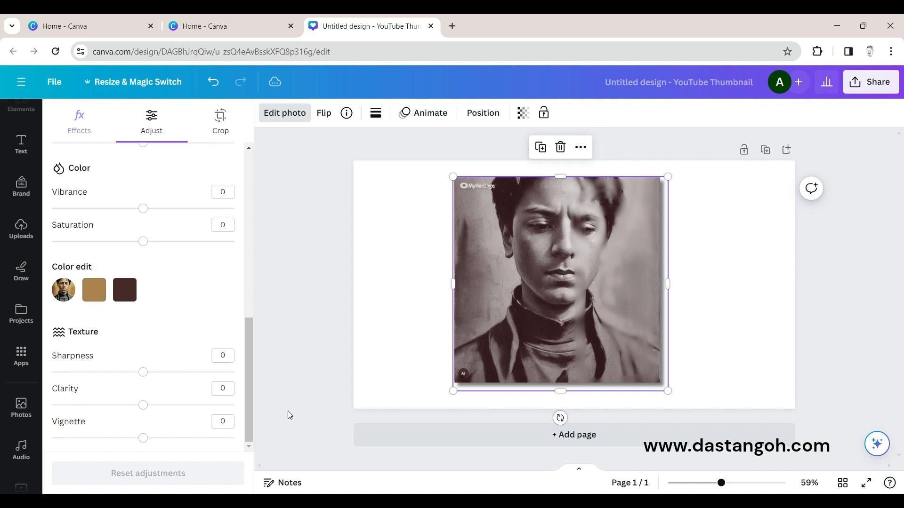
# - Try a 1:1 crop rotated by 0.4 on the portrait, then a 16:9 crop with Smart Crop
pyautogui.click(324, 115)
pyautogui.click(221, 116)
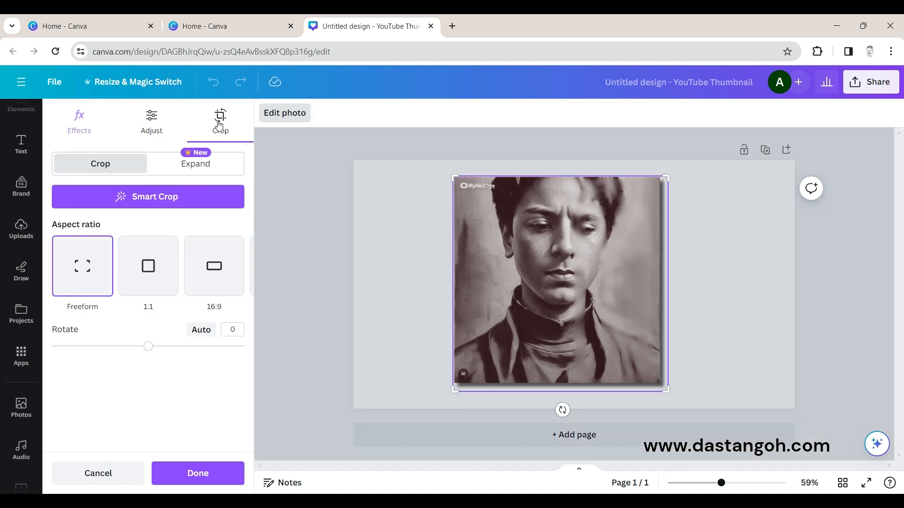
pyautogui.click(145, 285)
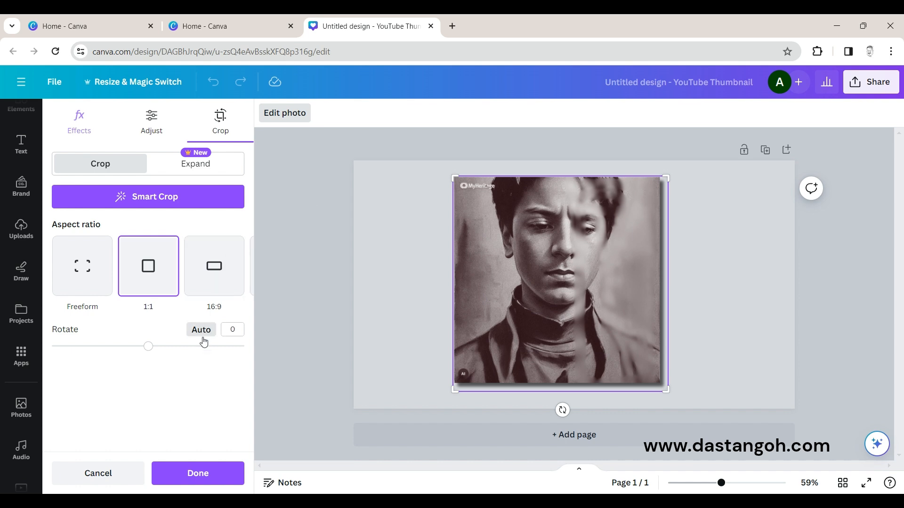
pyautogui.moveTo(143, 351)
pyautogui.mouseDown()
pyautogui.moveTo(107, 354)
pyautogui.moveTo(158, 365)
pyautogui.moveTo(148, 347)
pyautogui.mouseUp()
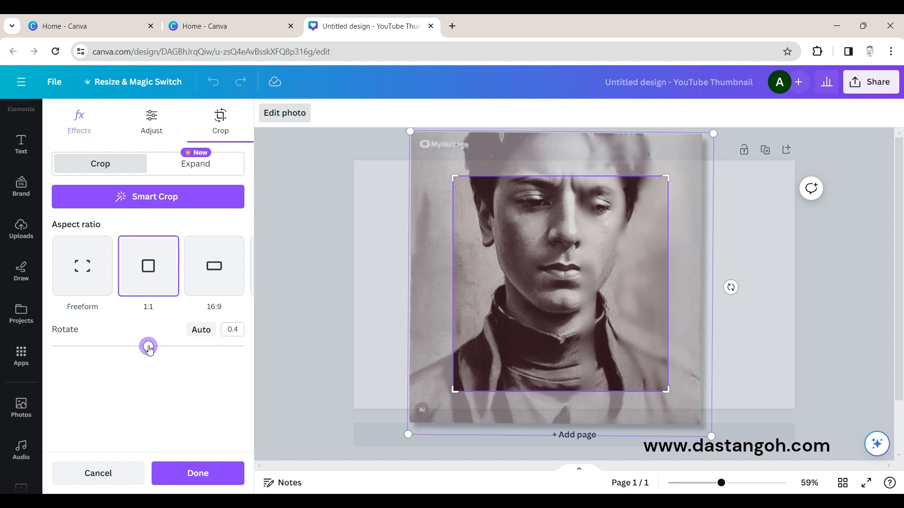
pyautogui.click(215, 262)
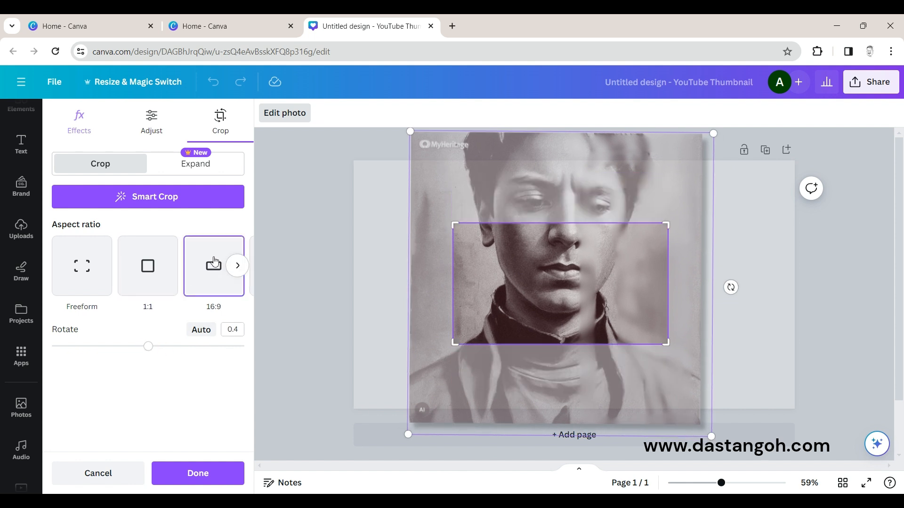
pyautogui.click(178, 199)
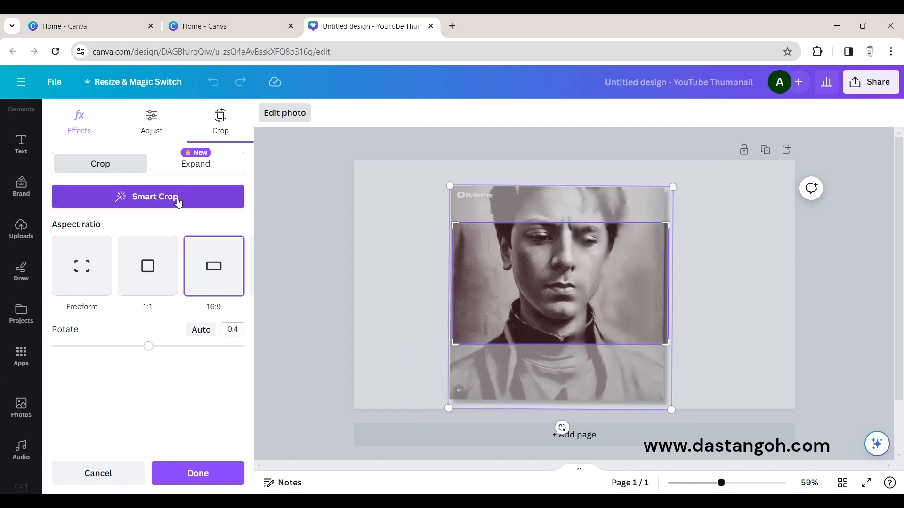
# - View the Expand size options for the portrait and return to the photo effects without applying a crop
pyautogui.click(186, 172)
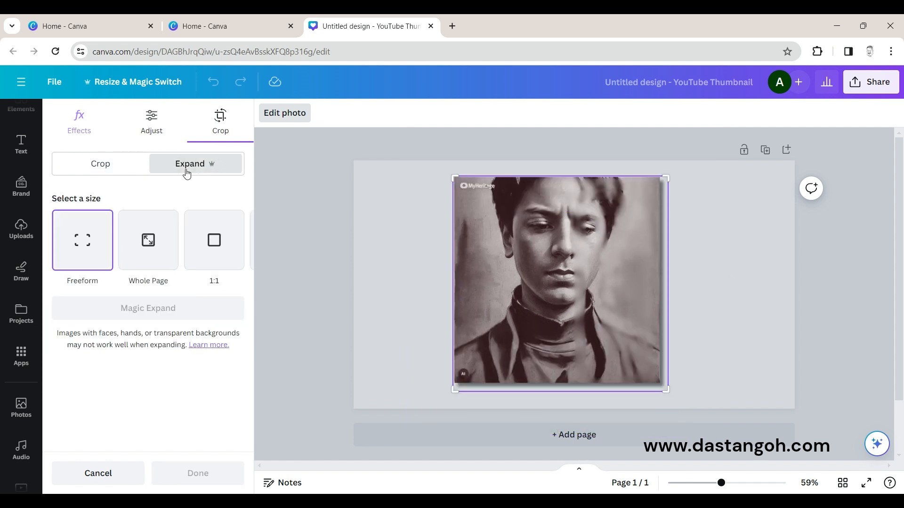
pyautogui.click(69, 166)
pyautogui.click(78, 137)
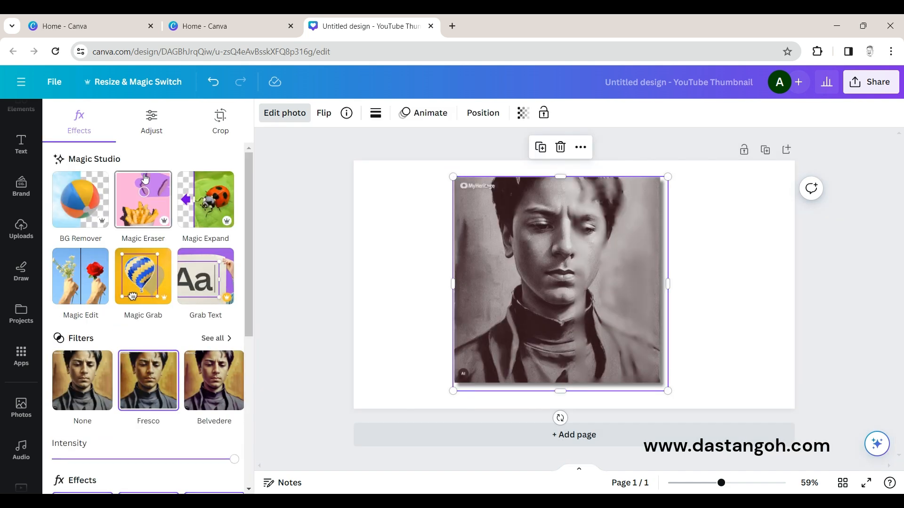